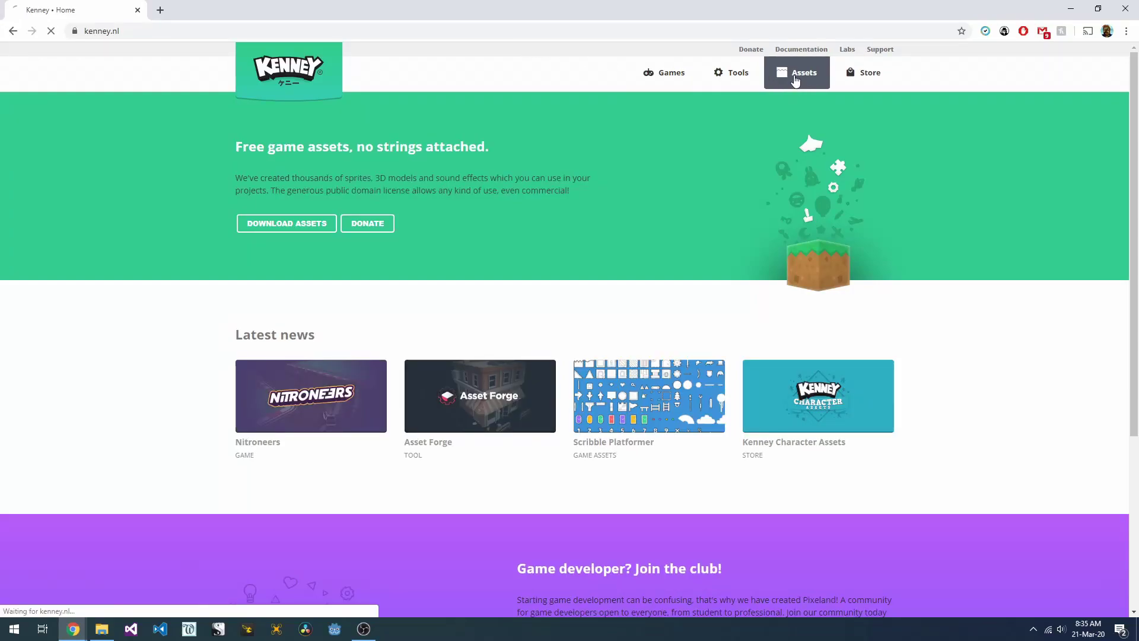
- Filter Kenney's assets to 3D and download the Nature Kit pack
click(796, 80)
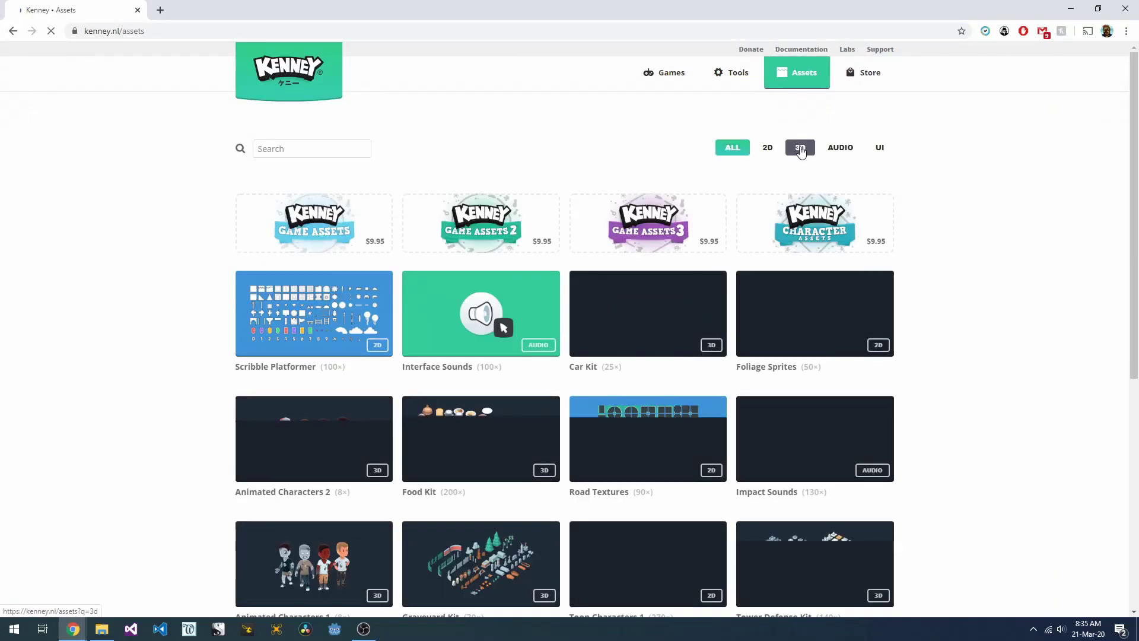
click(800, 148)
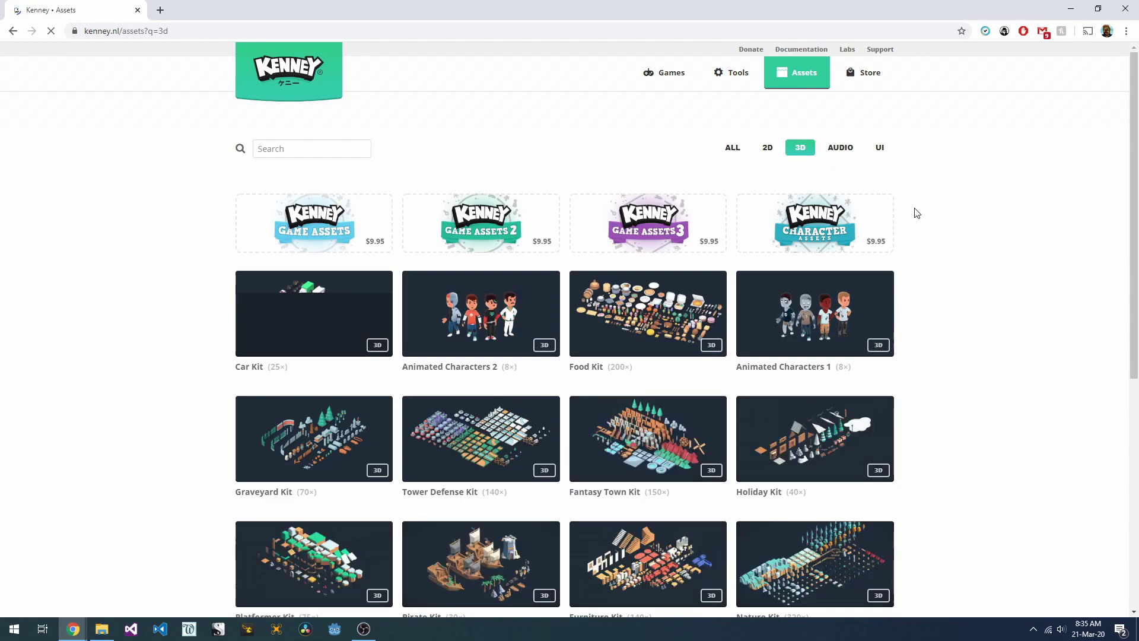
scroll(916, 214, down, 4)
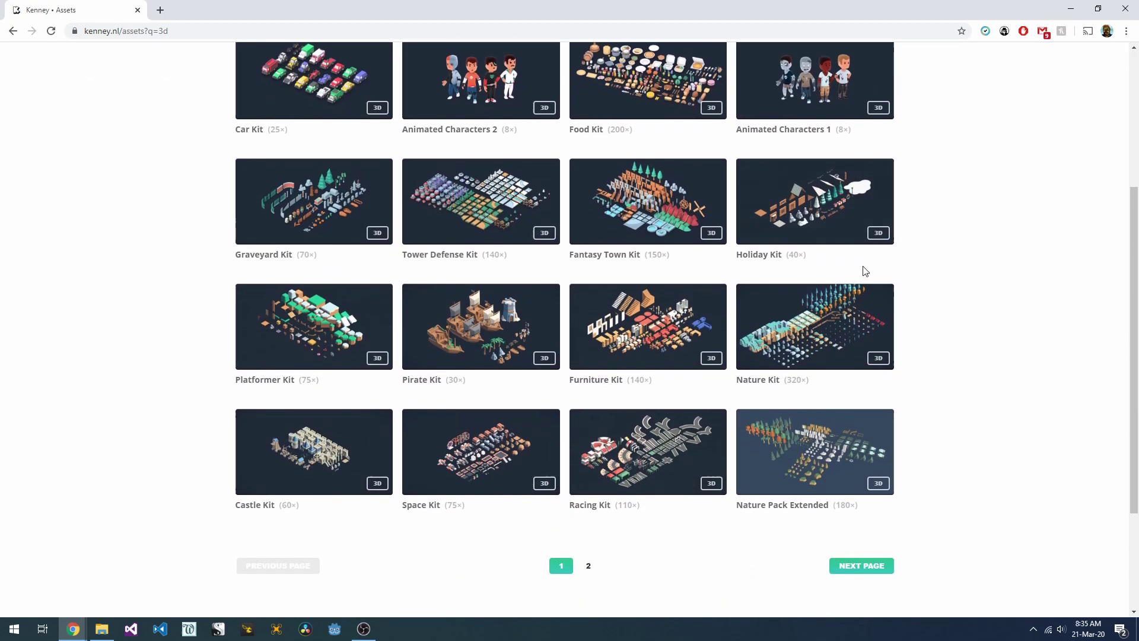
click(804, 326)
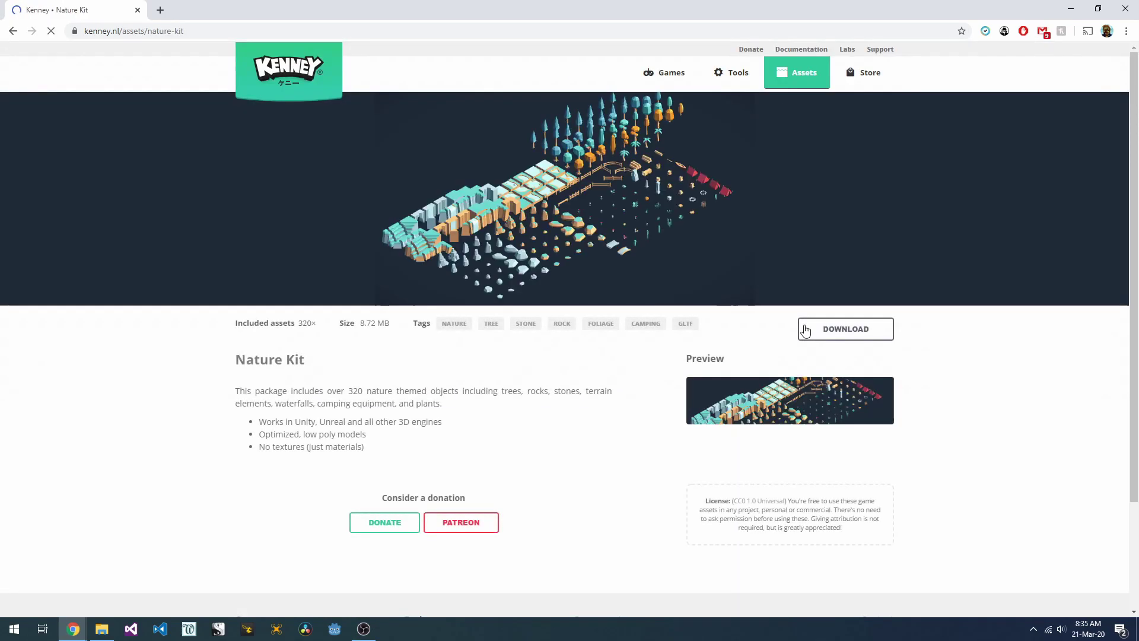
click(812, 328)
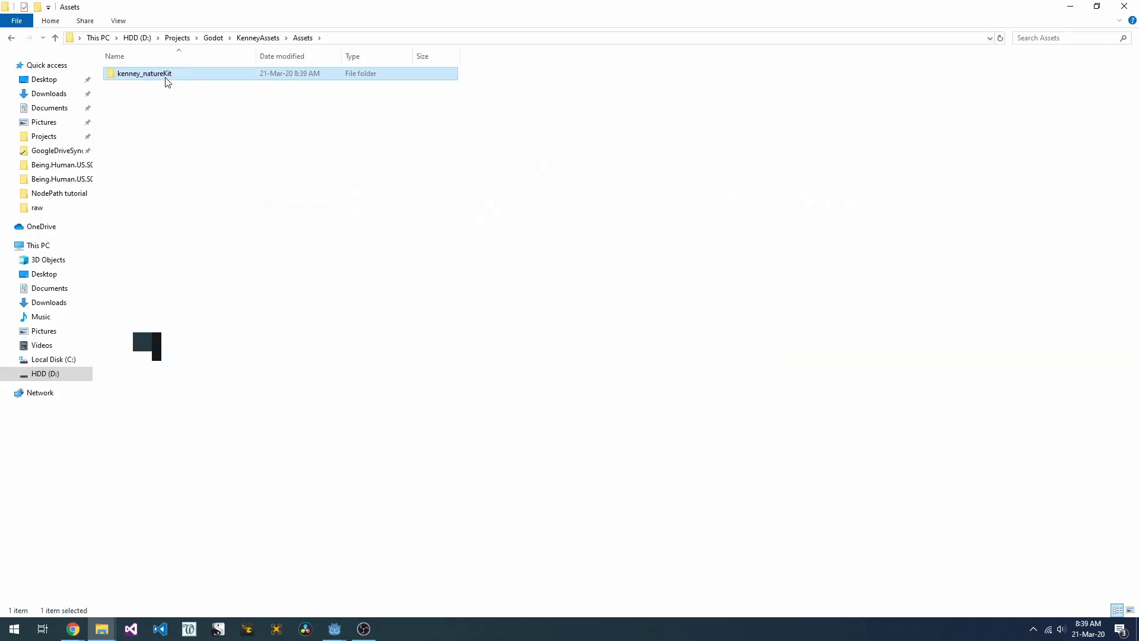
- Open kenney_natureKit > Models and look inside the OBJ and glTF format folders
double_click(166, 75)
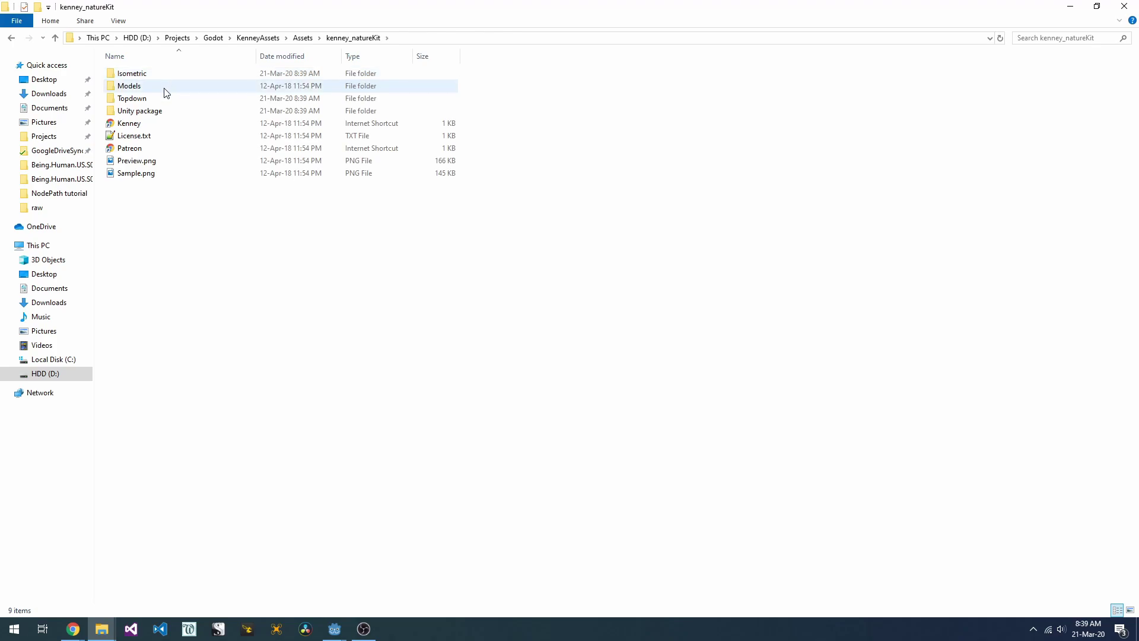
double_click(166, 89)
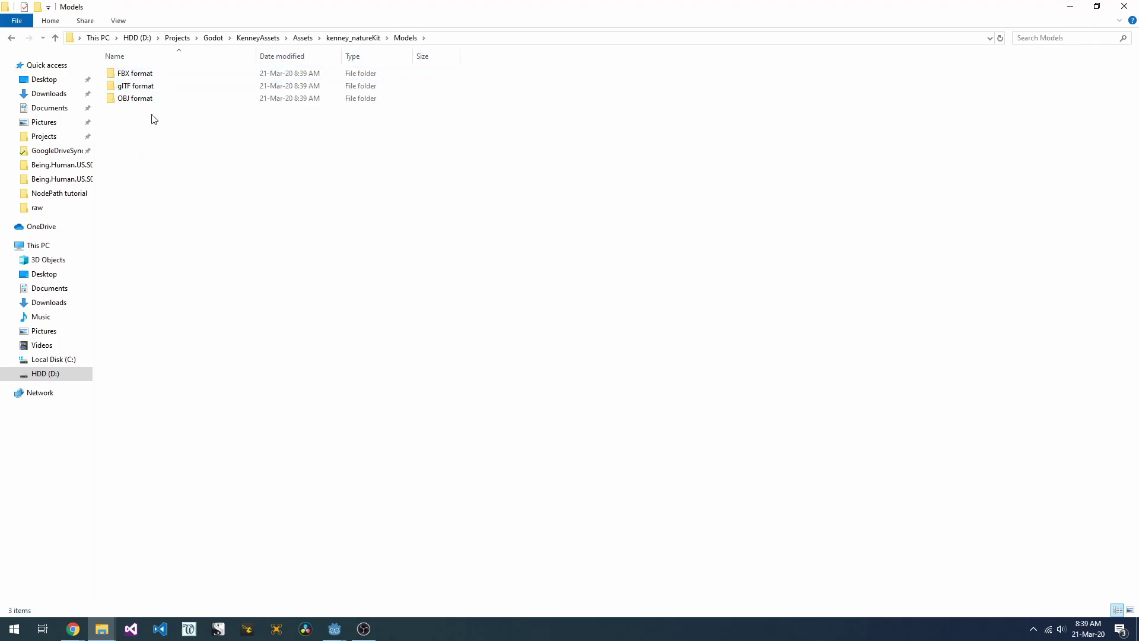
double_click(151, 100)
key(alt+Left)
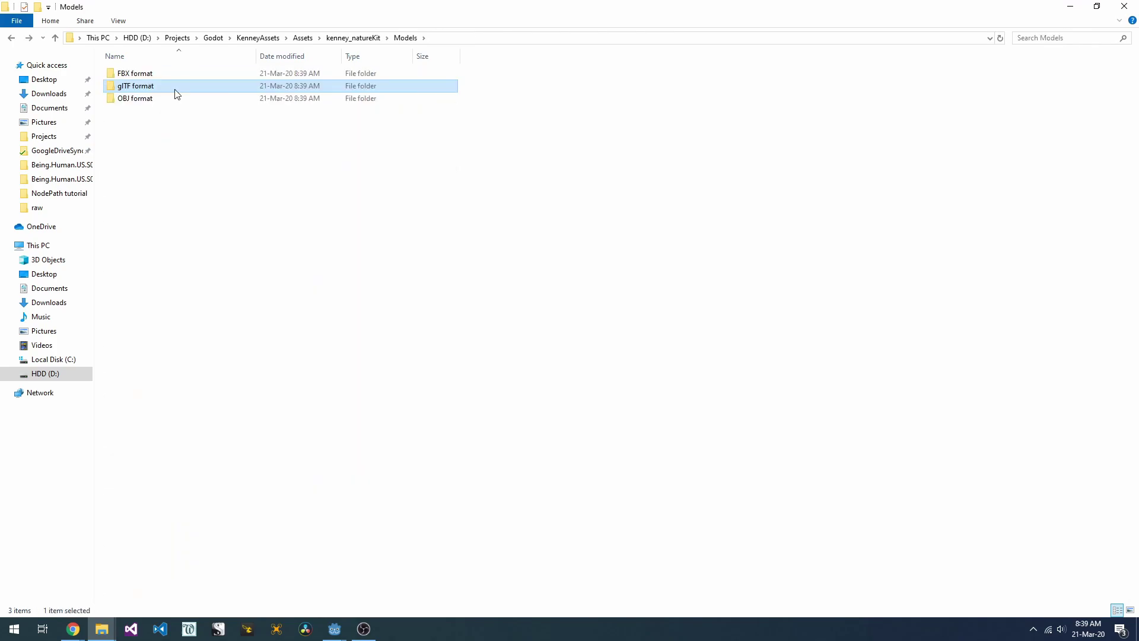
double_click(151, 86)
key(alt+Left)
- Permanently delete the FBX format and OBJ format folders
click(151, 73)
ctrl+click(148, 99)
key(shift+Delete)
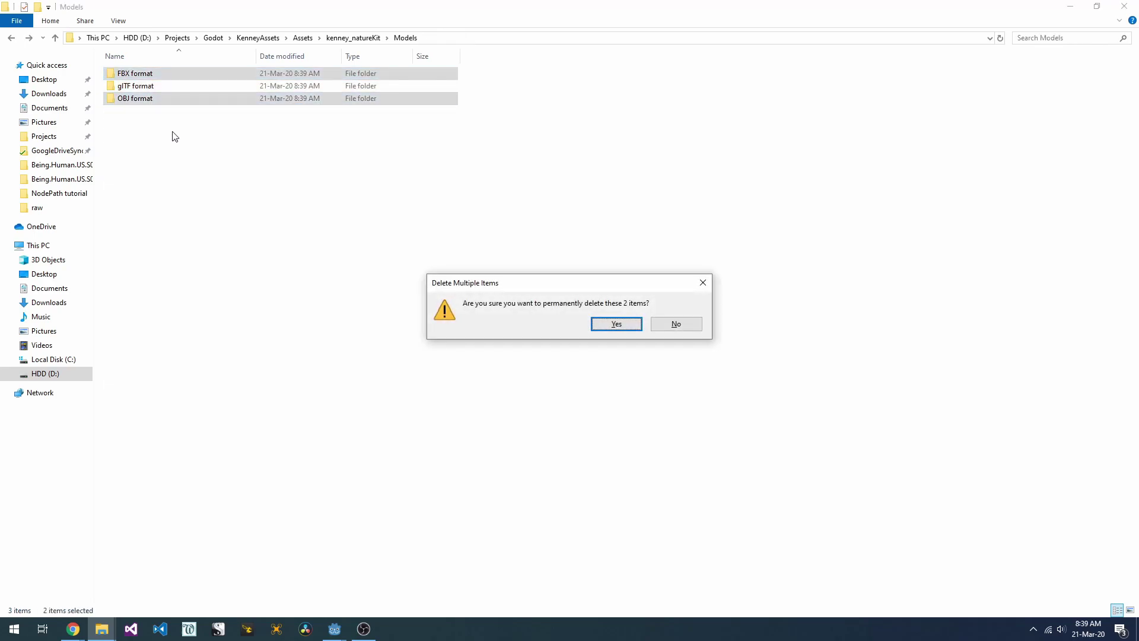
key(Return)
key(alt+Tab)
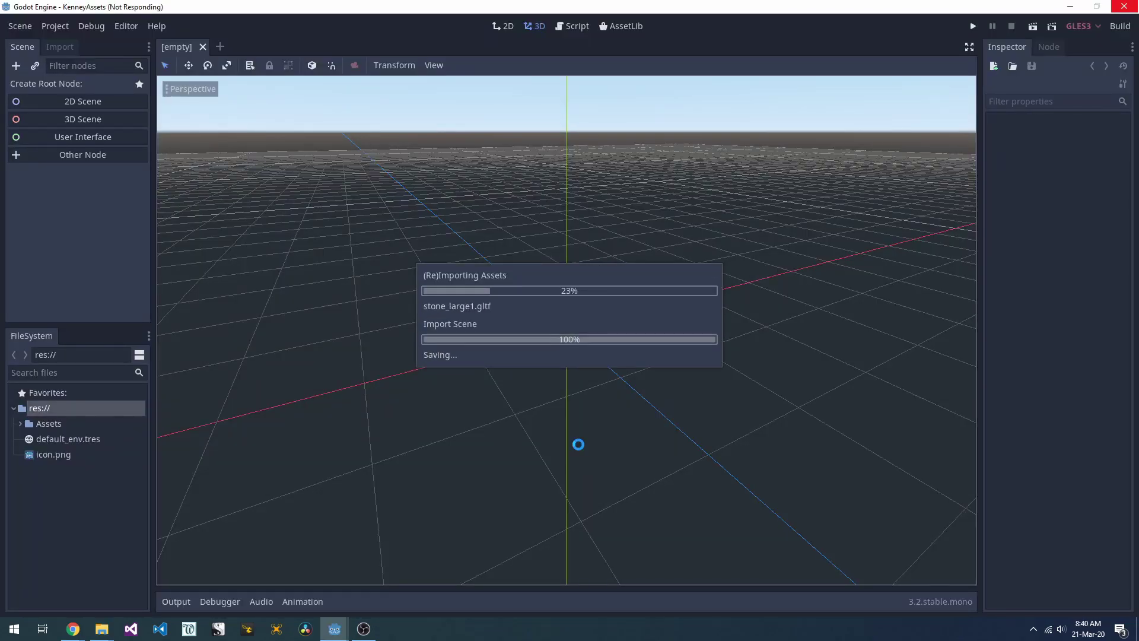
- Create a 3D scene and add bamboo.gltf from the glTF format assets
click(70, 121)
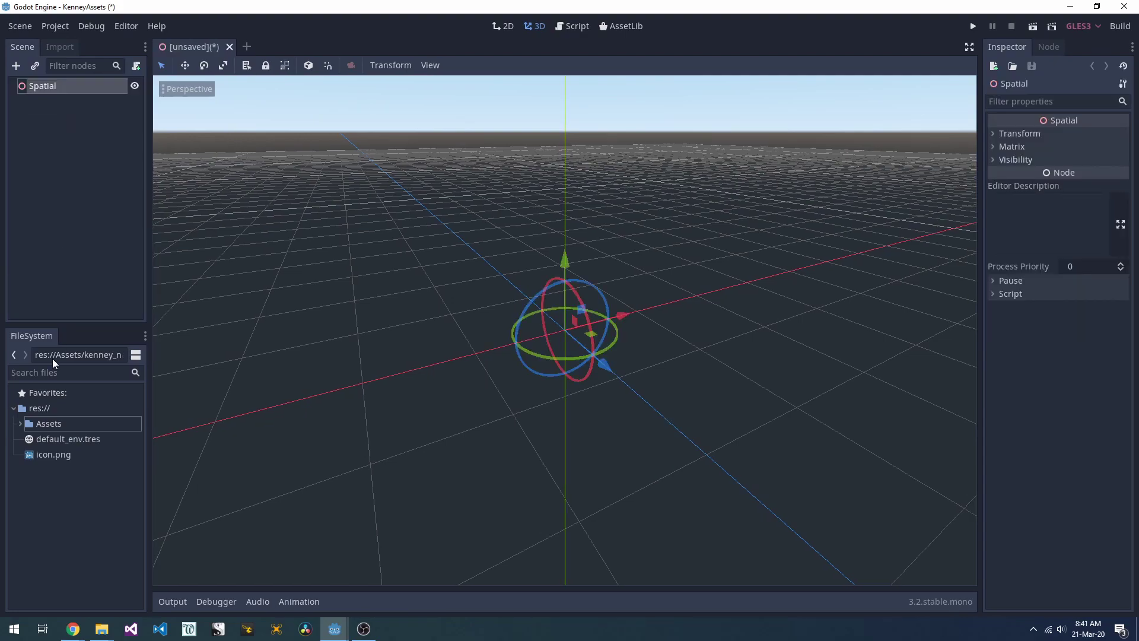
click(20, 424)
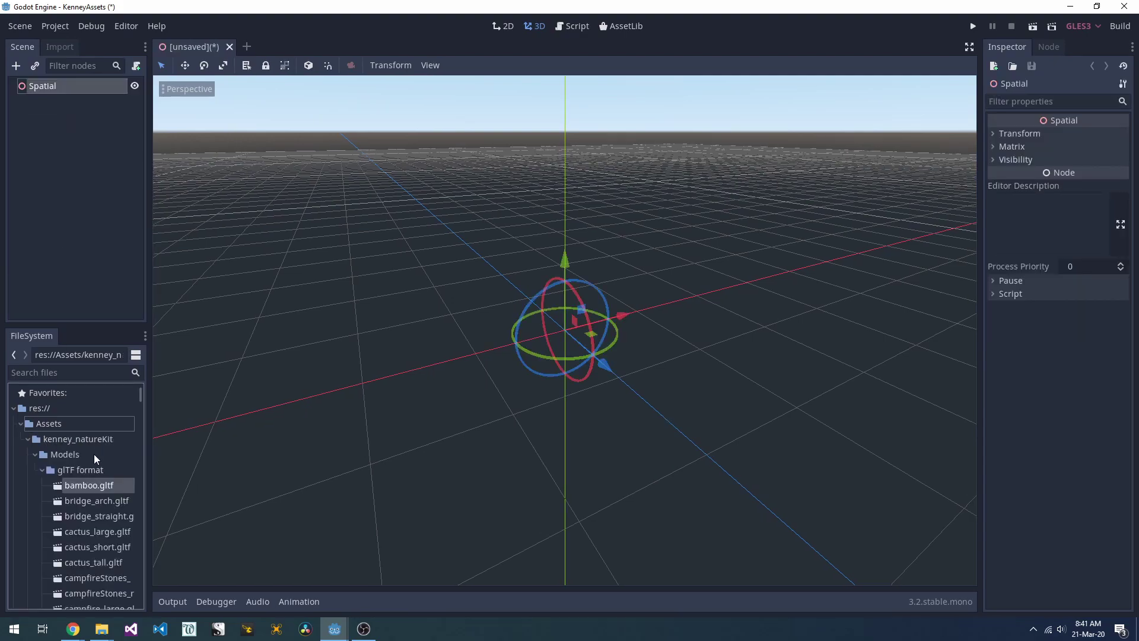
drag(92, 491, 565, 331)
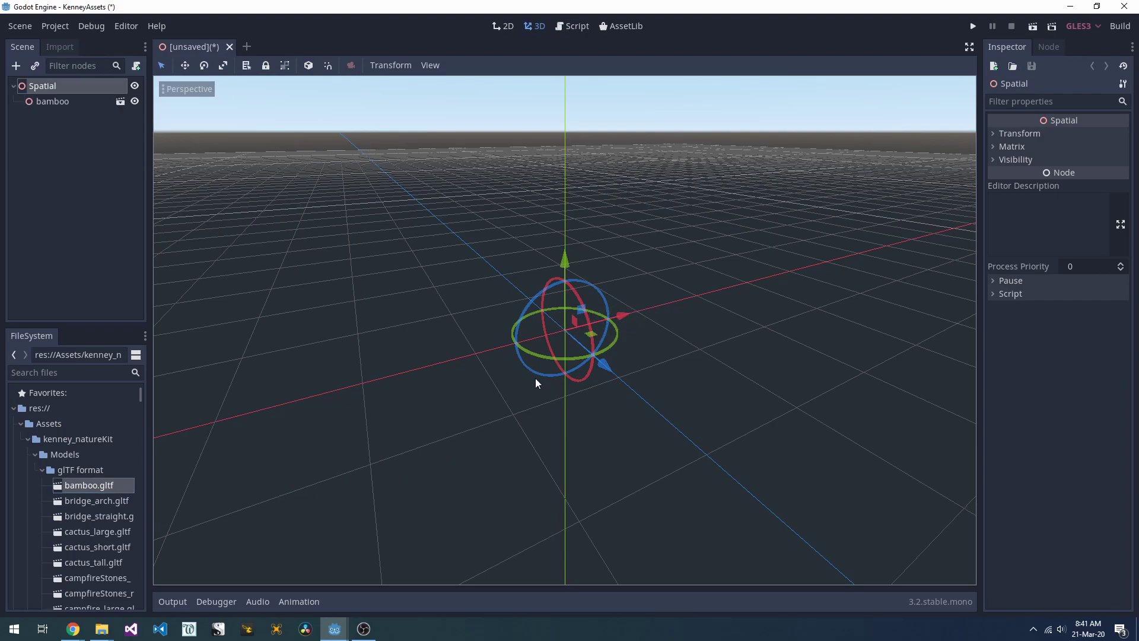
- Move the bamboo node along the Z and X axes
click(58, 102)
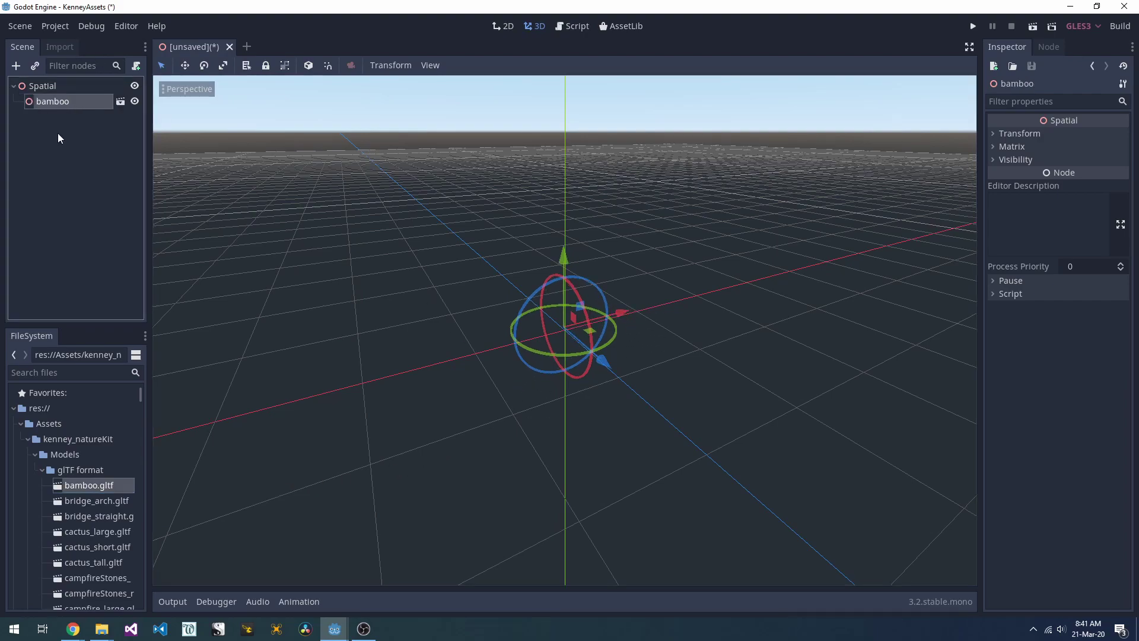
middle_drag(546, 381, 511, 389)
drag(515, 356, 399, 325)
drag(442, 260, 415, 290)
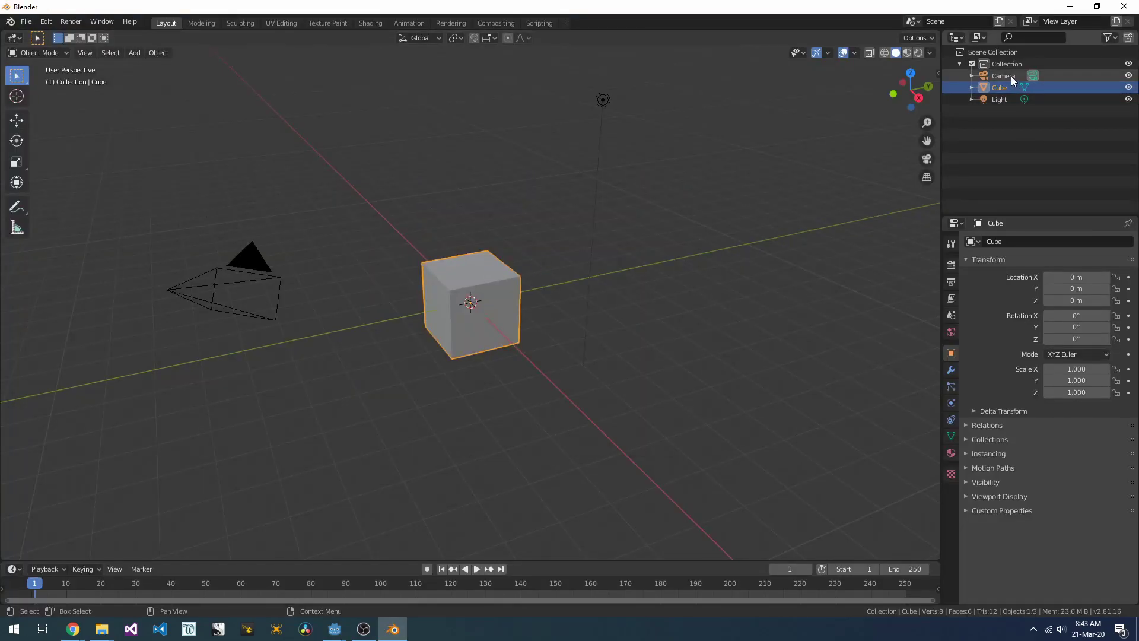
- Delete the default Camera, Cube and Light from the scene
click(1010, 76)
shift+click(1008, 88)
shift+click(1004, 99)
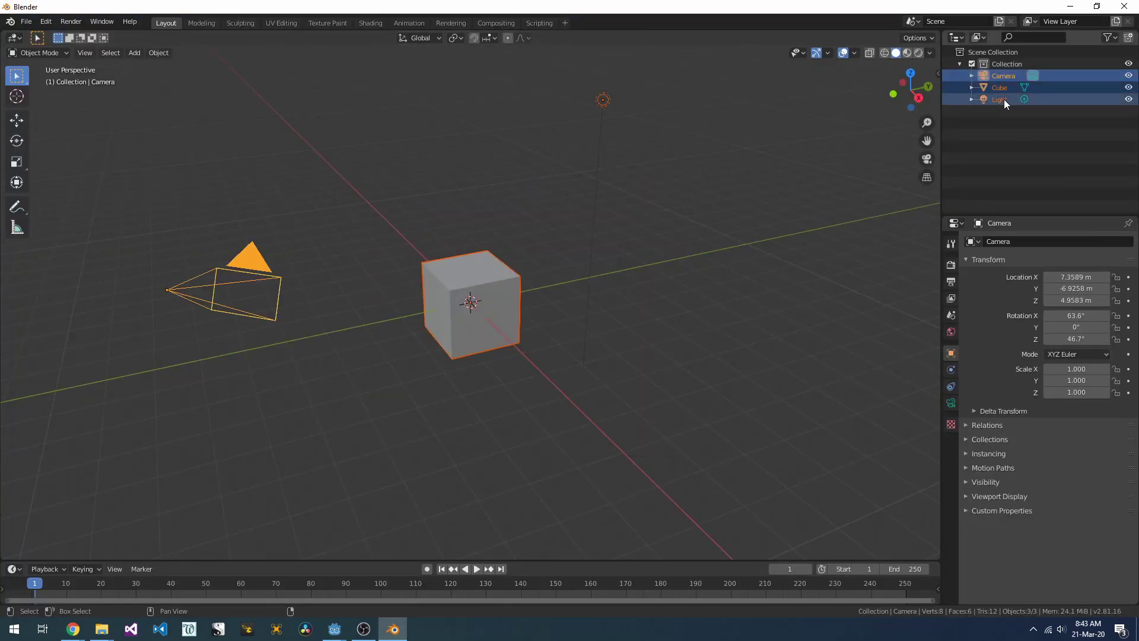
right_click(1003, 99)
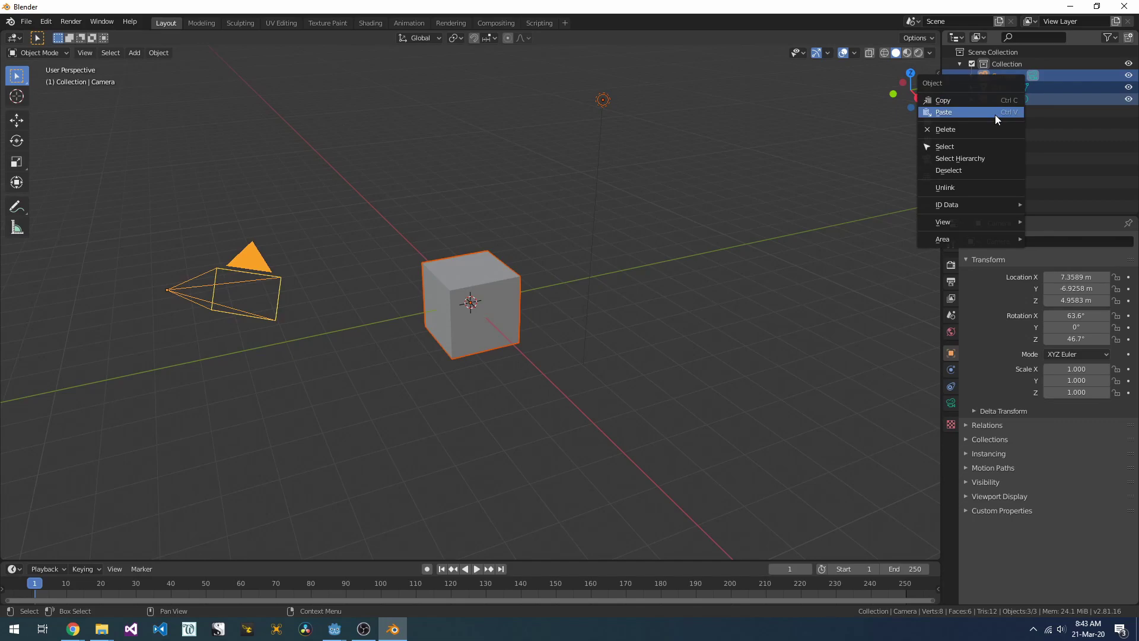
click(981, 126)
- Import bamboo.gltf as a glTF 2.0 file
click(26, 22)
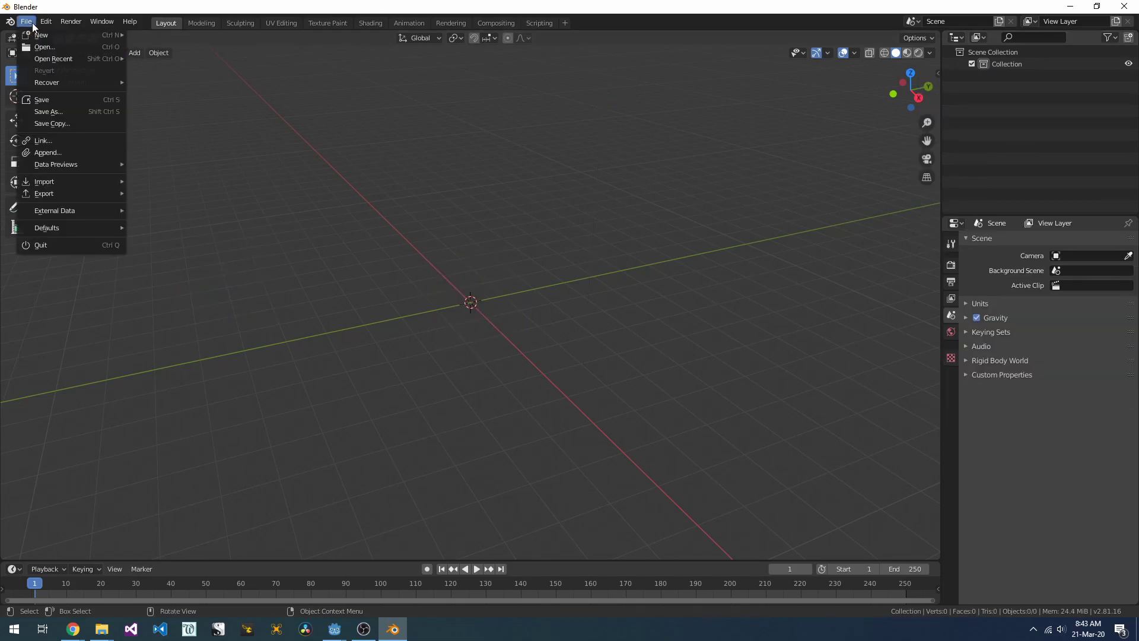
mouse_move(51, 183)
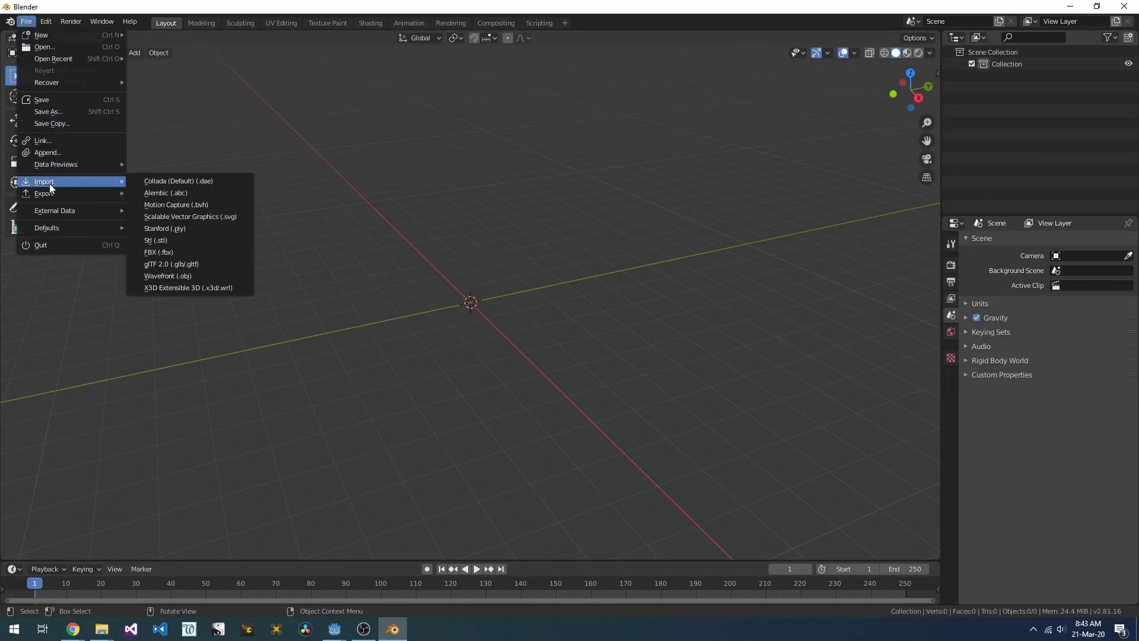
click(182, 265)
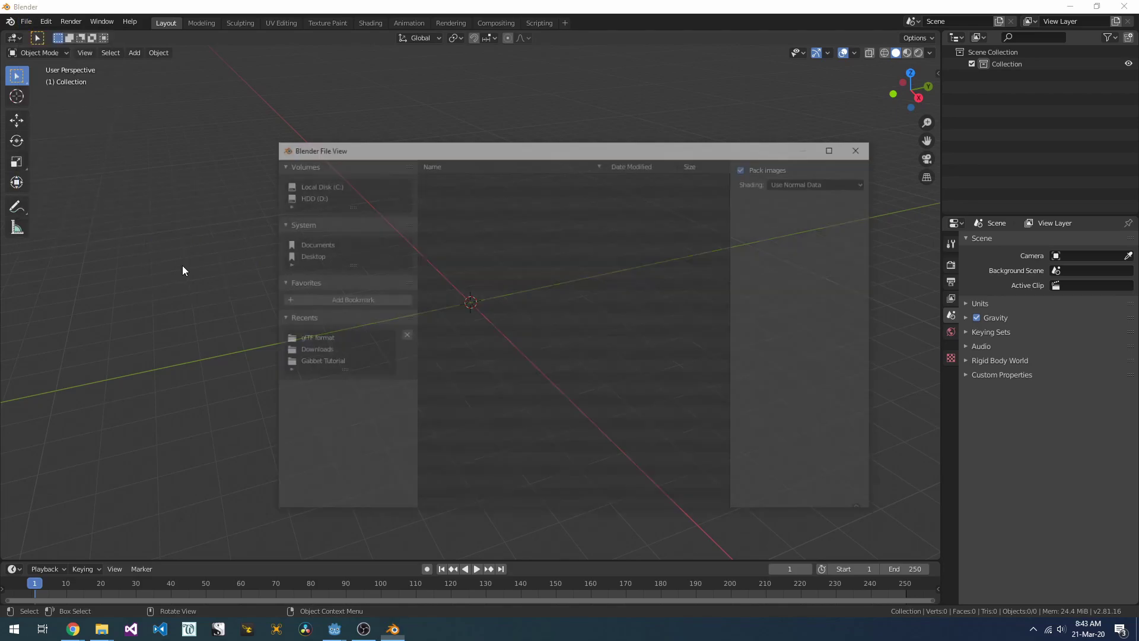
double_click(468, 202)
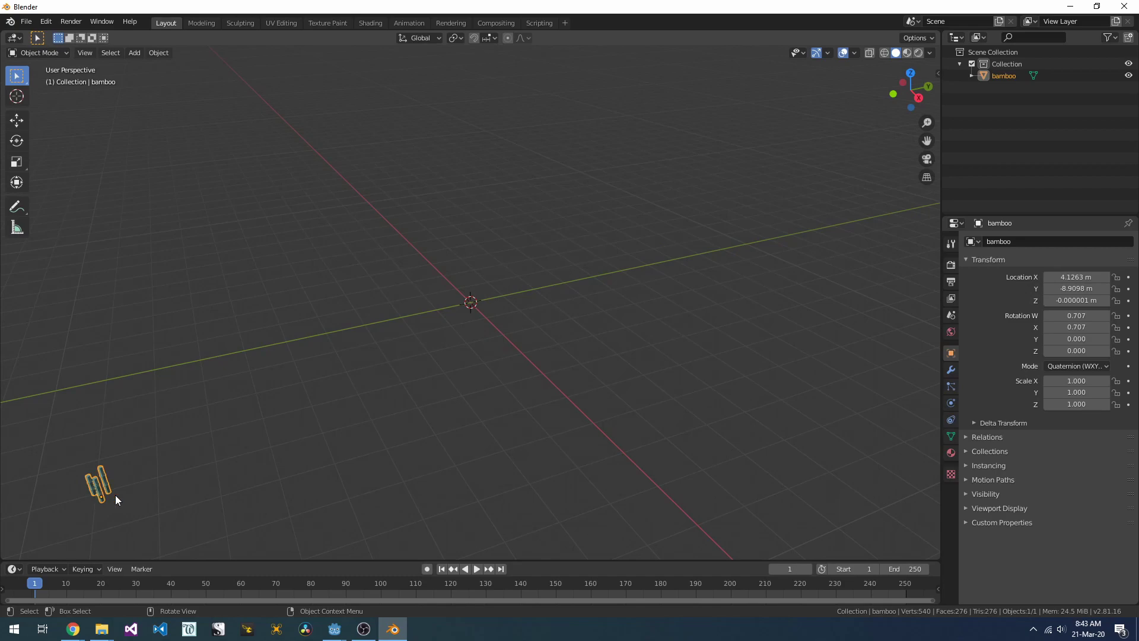
- Set the bamboo's location X, Y and Z to 0
click(1080, 277)
text(0)
key(Tab)
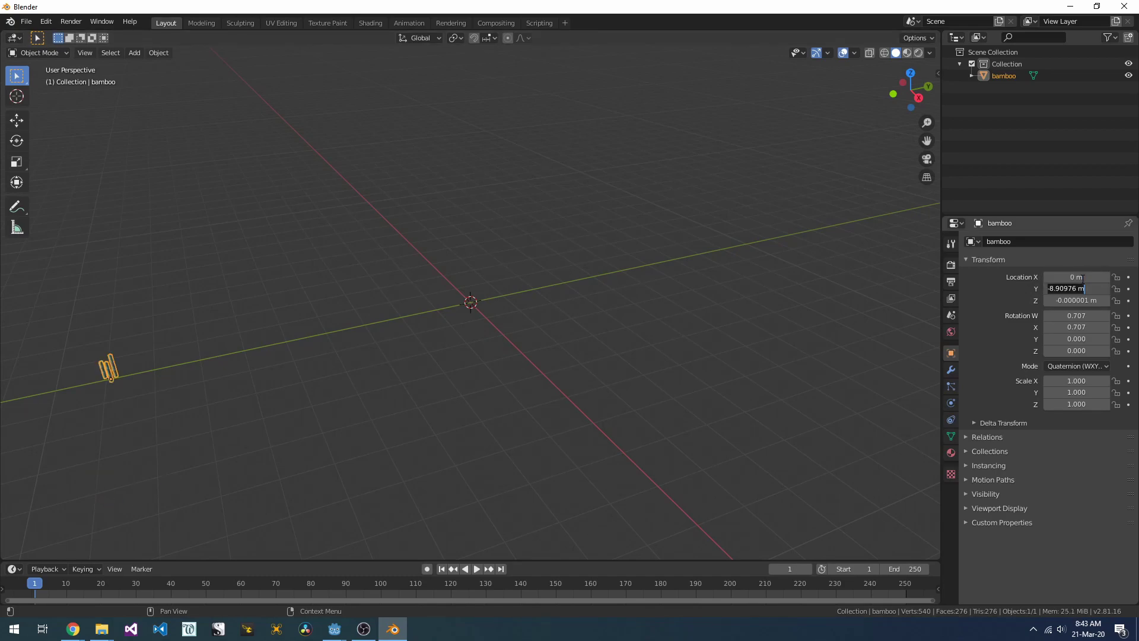
text(0)
key(Tab)
text(0)
key(Return)
- Set up a glTF 2.0 export named bamboo in glTF Binary (.glb) format
click(26, 21)
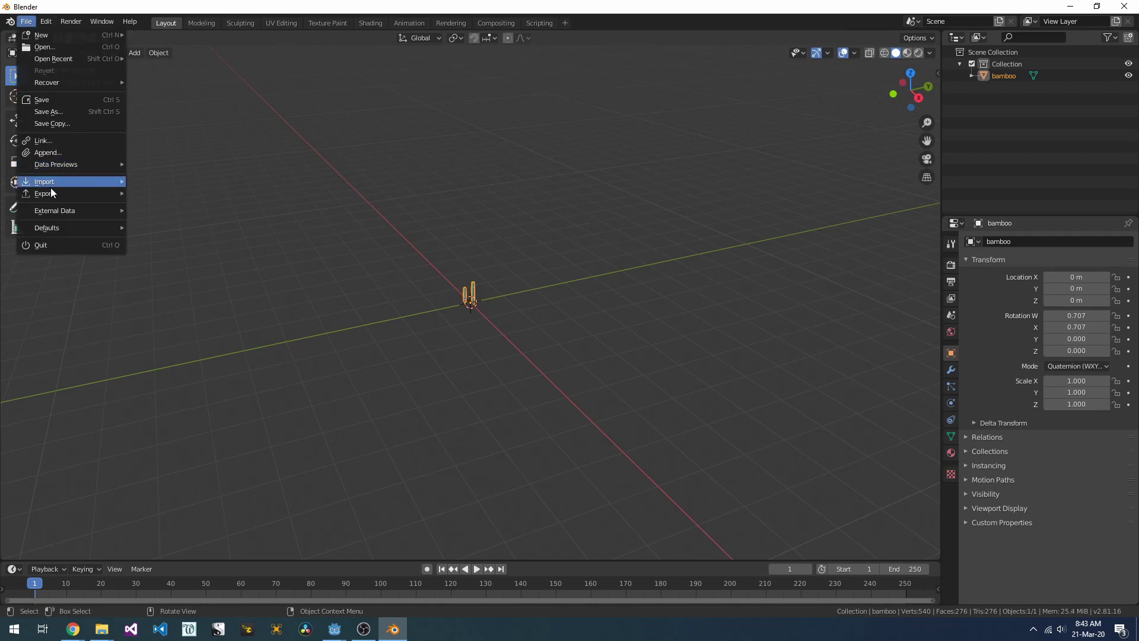
mouse_move(52, 195)
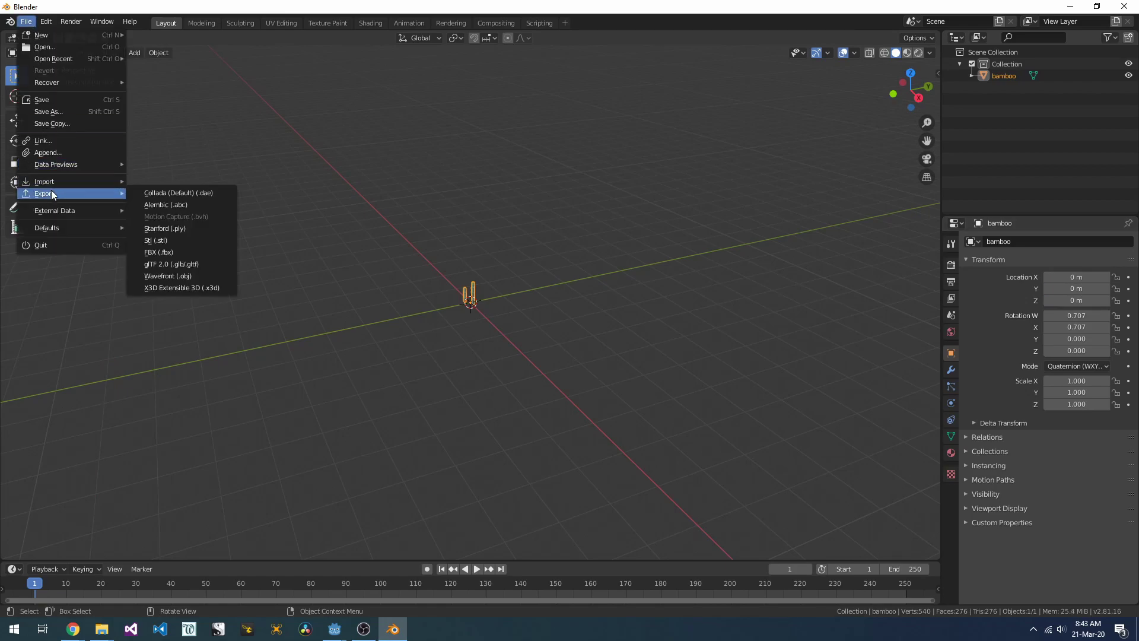
click(199, 270)
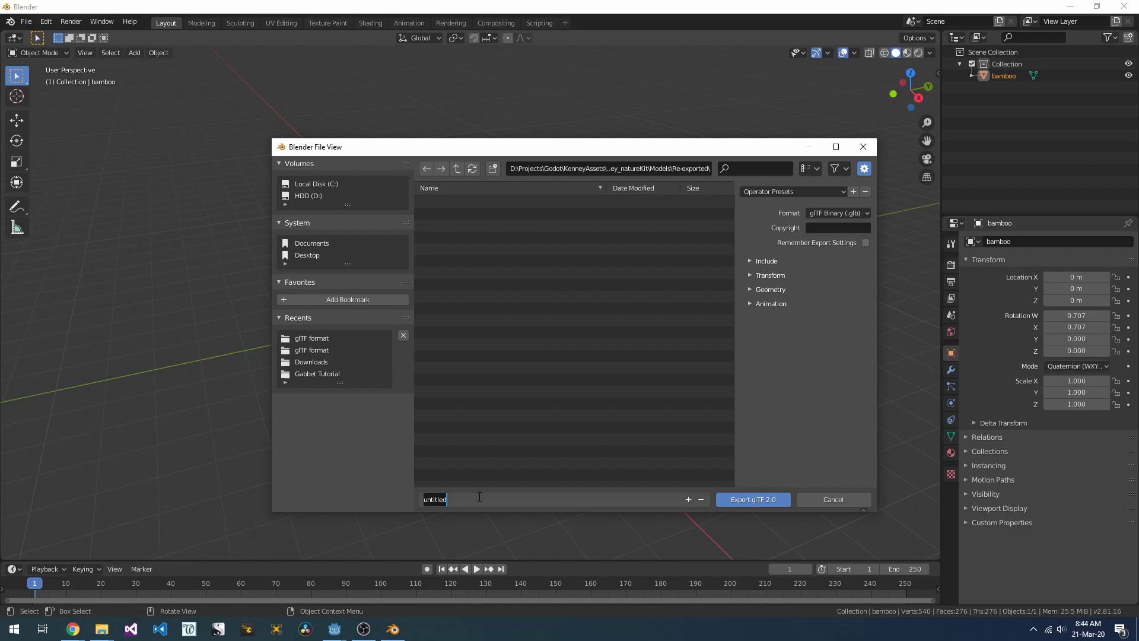
text(bamboo)
click(842, 213)
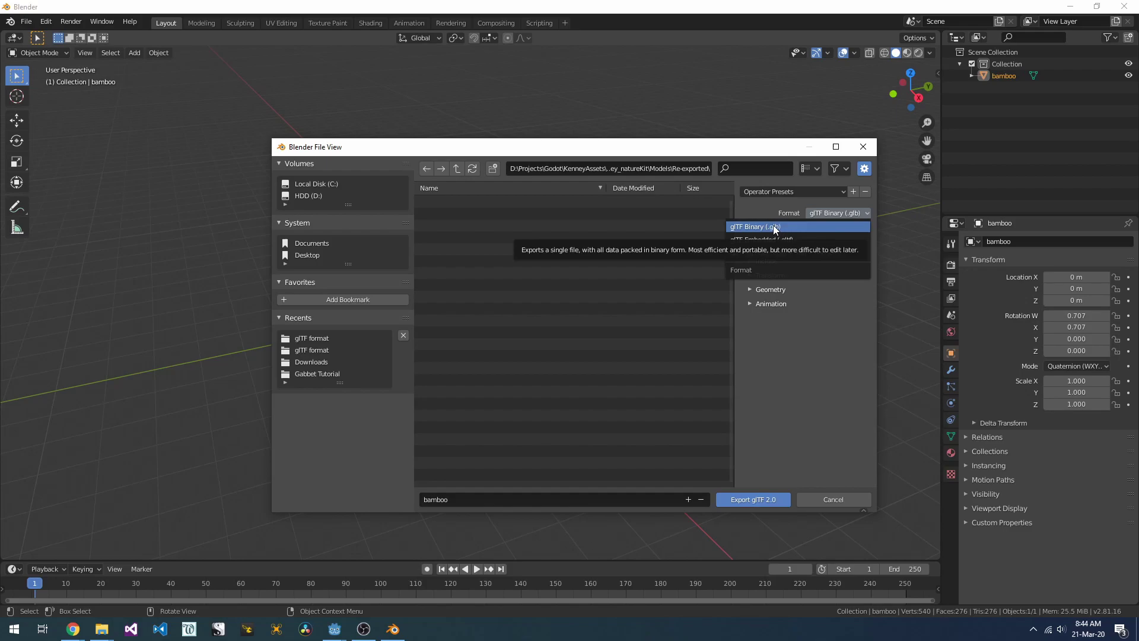
click(771, 226)
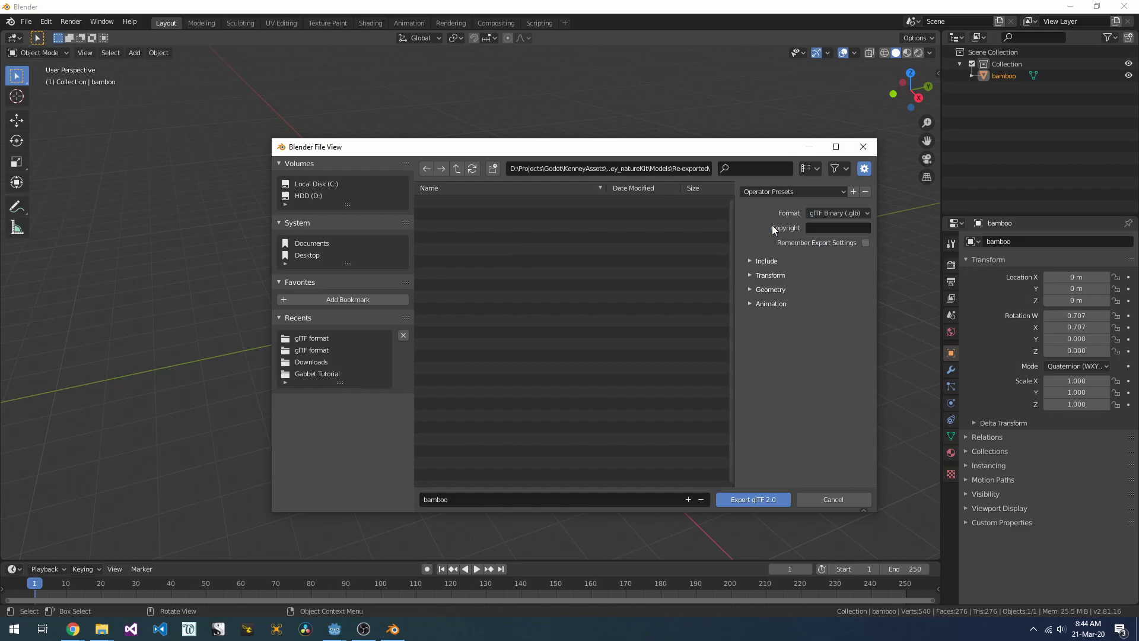
- Export bamboo.glb, then add it under Spatial in Godot and nudge bamboo2 slightly
click(769, 500)
key(alt+Tab)
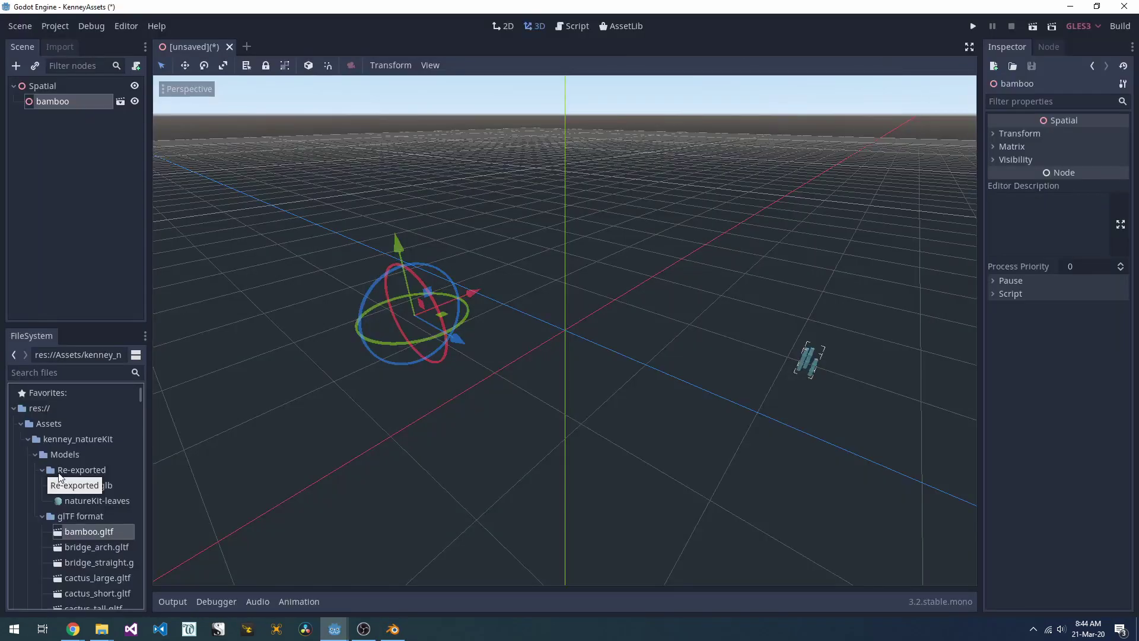
drag(101, 488, 46, 89)
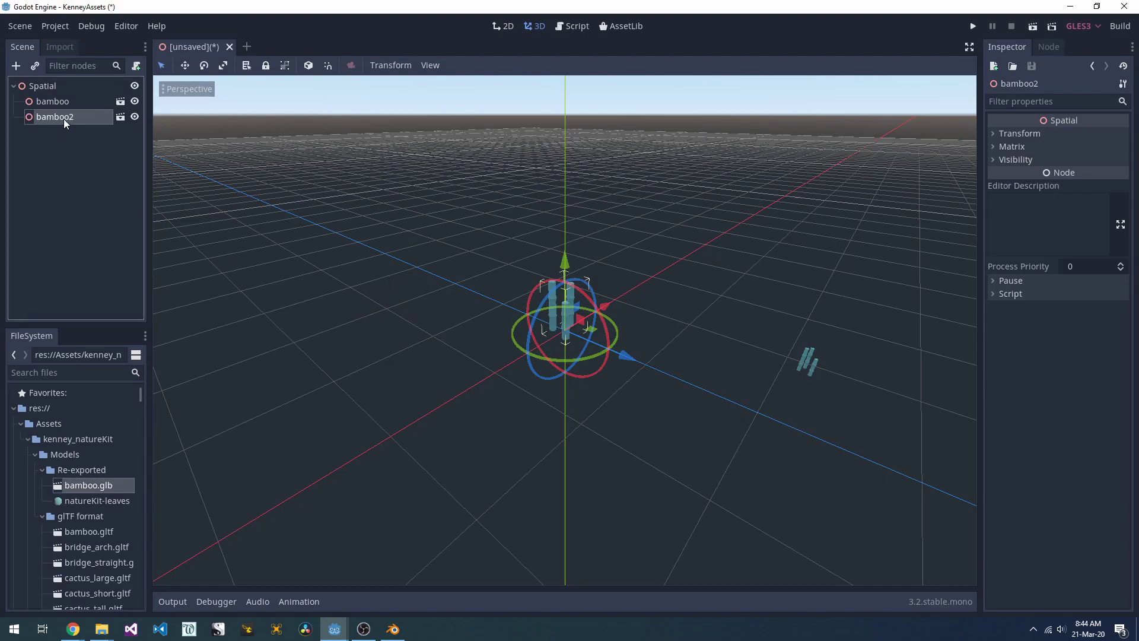
drag(591, 330, 644, 329)
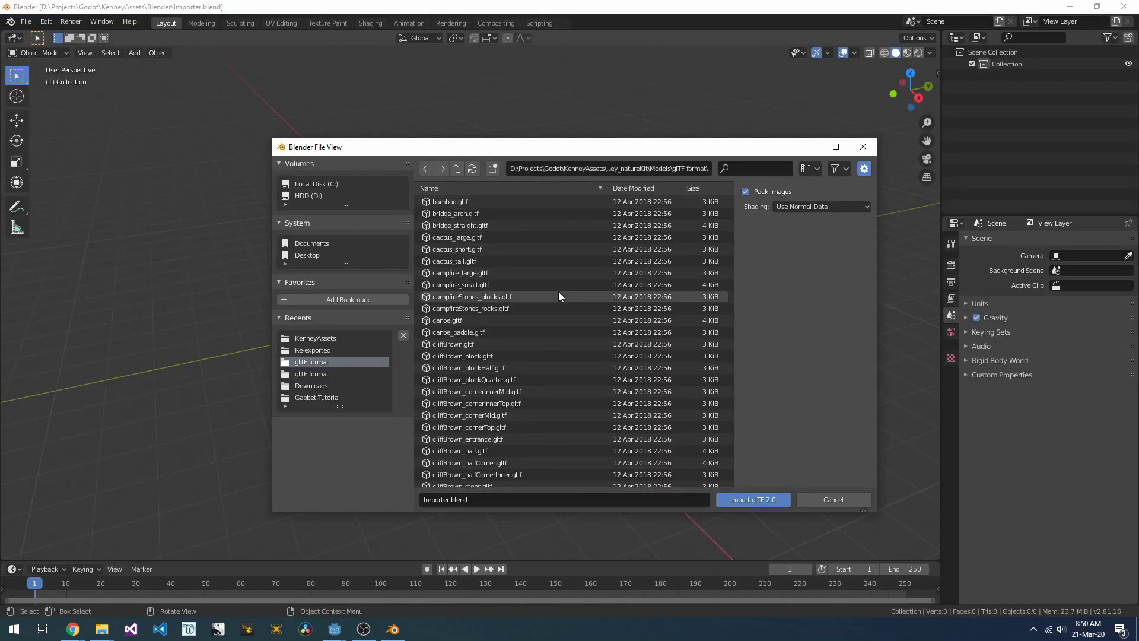
- Scroll through the gltf format model list and cancel the import browser
scroll(559, 295, down, 15)
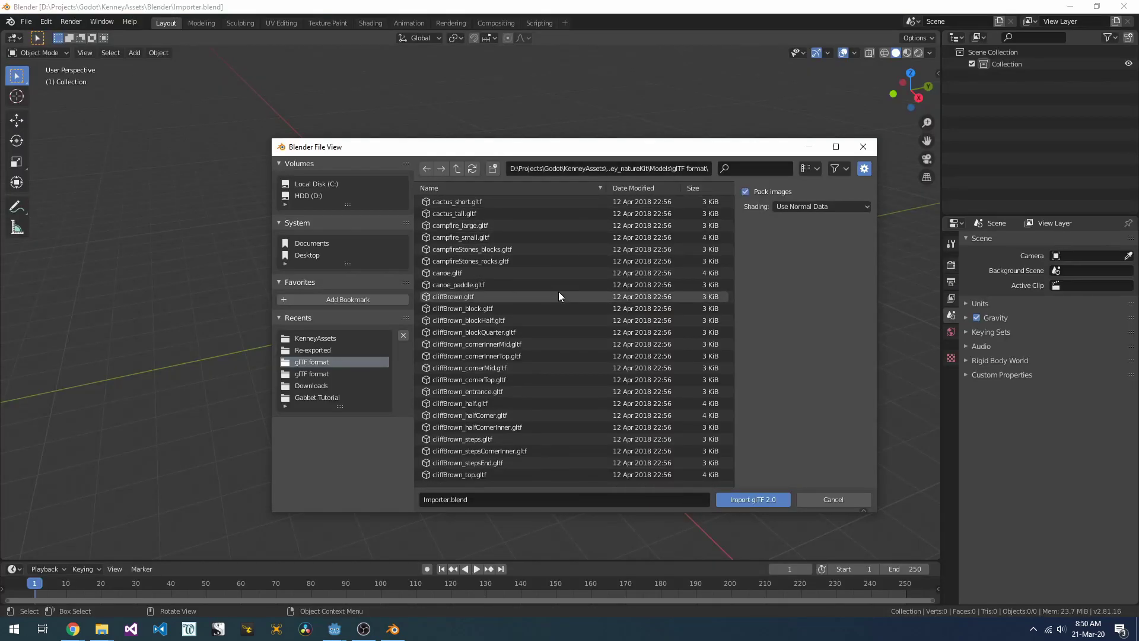
scroll(573, 308, down, 15)
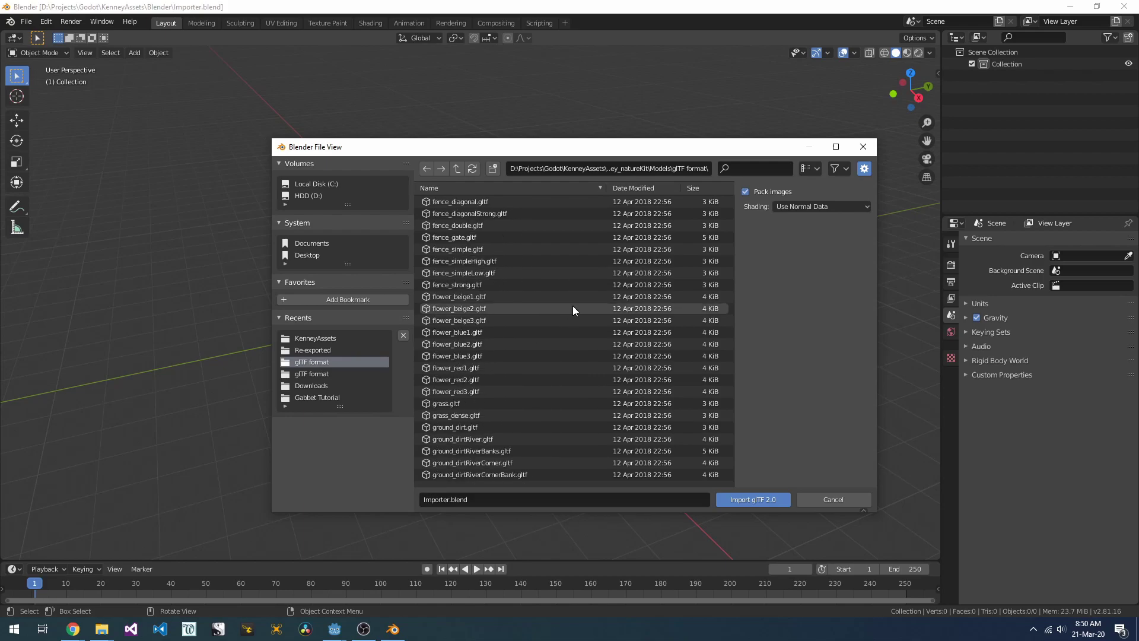
scroll(573, 311, down, 15)
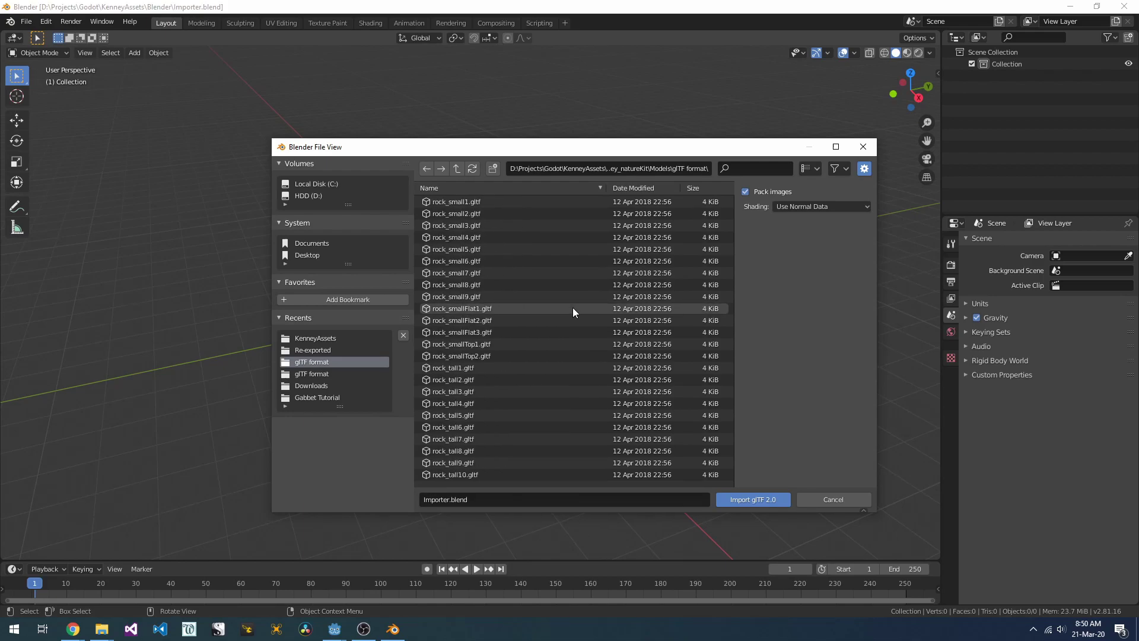
scroll(572, 308, down, 15)
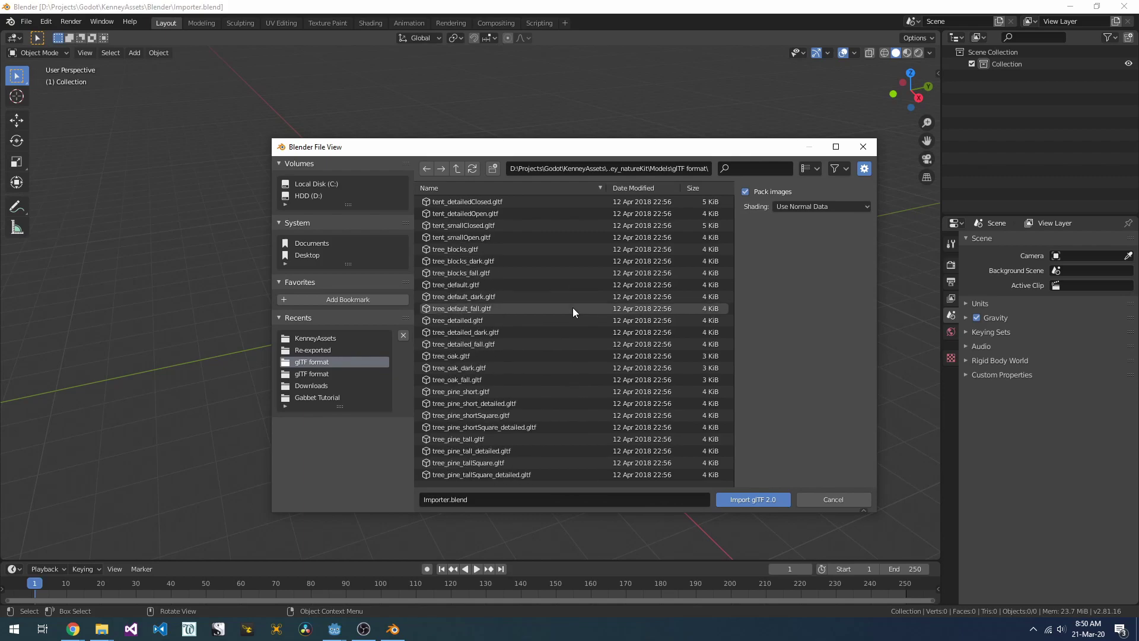
click(840, 502)
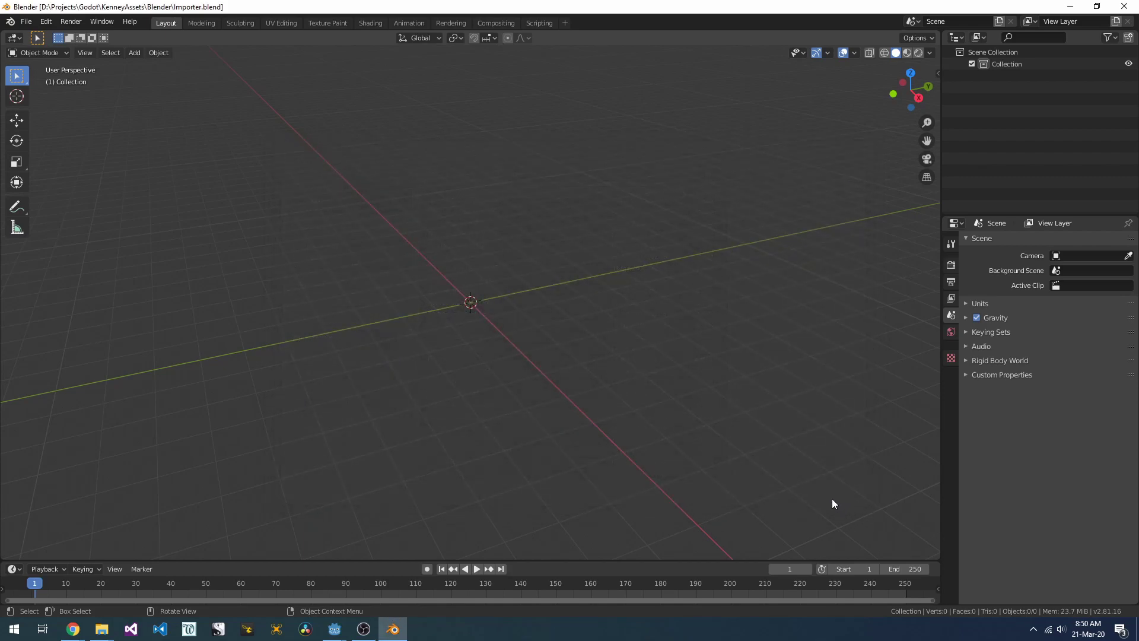
- Show the FixTranslation script in Scripting and check its importFolder setting
click(537, 23)
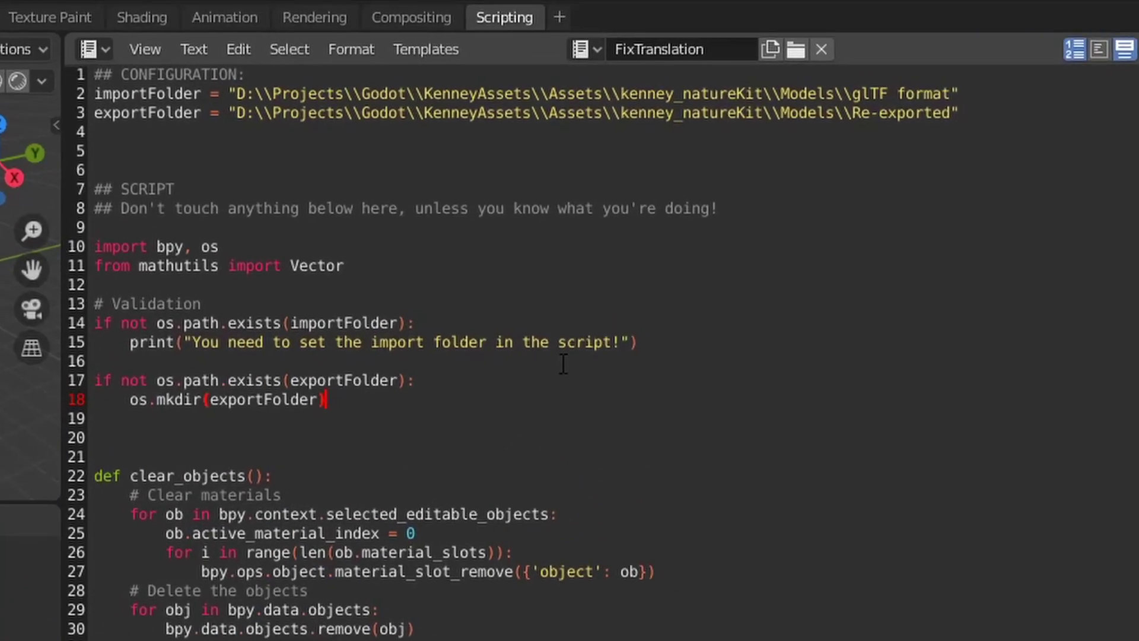
double_click(147, 94)
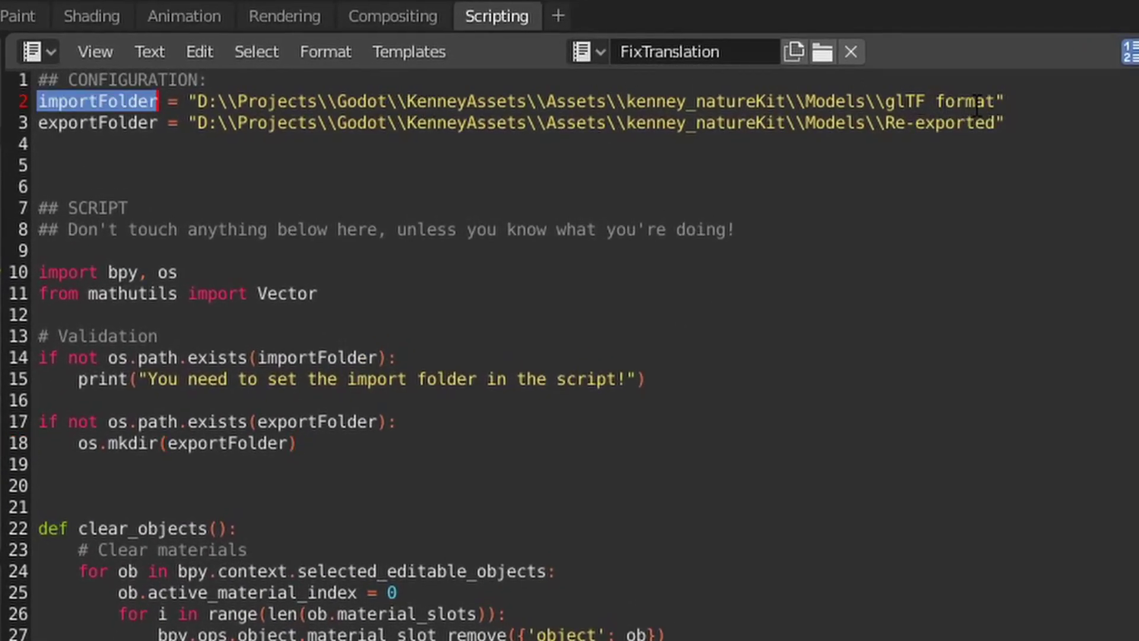
scroll(310, 290, down, 4)
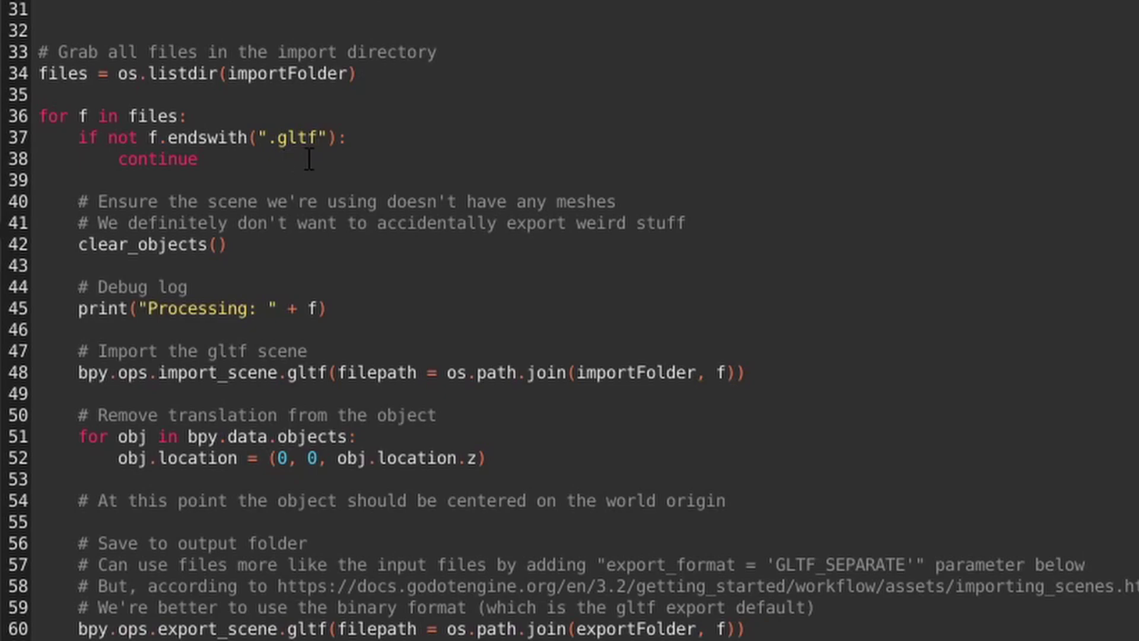
- Check the script's output in the System Console, then add bamboo.gltf.glb under Spatial in Godot
scroll(308, 159, down, 1)
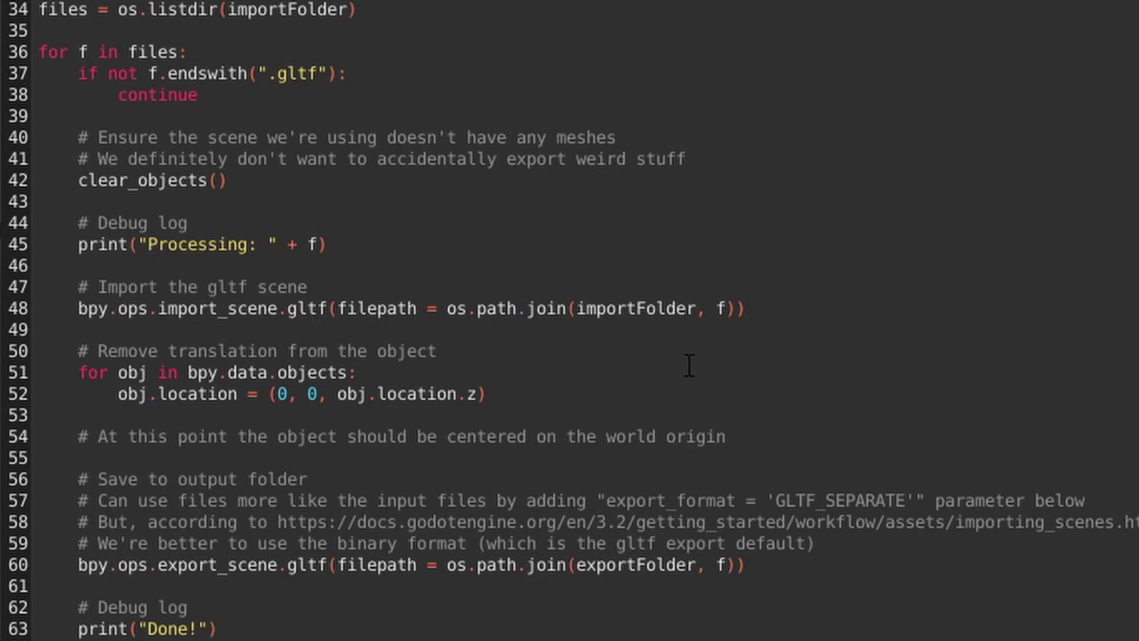
scroll(689, 365, down, 1)
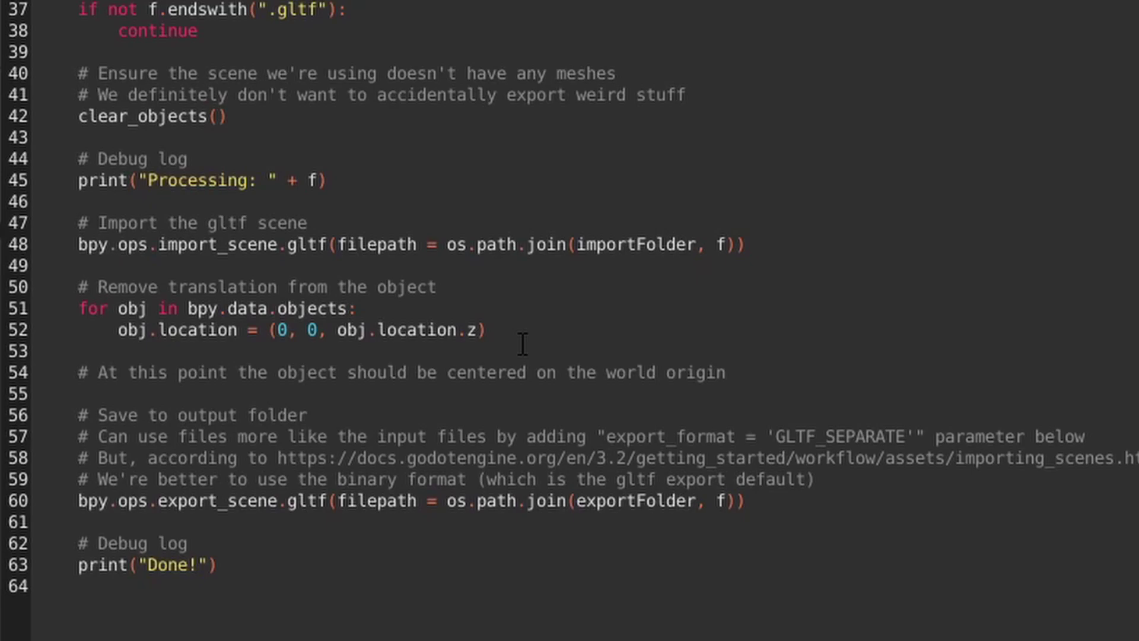
scroll(522, 344, down, 1)
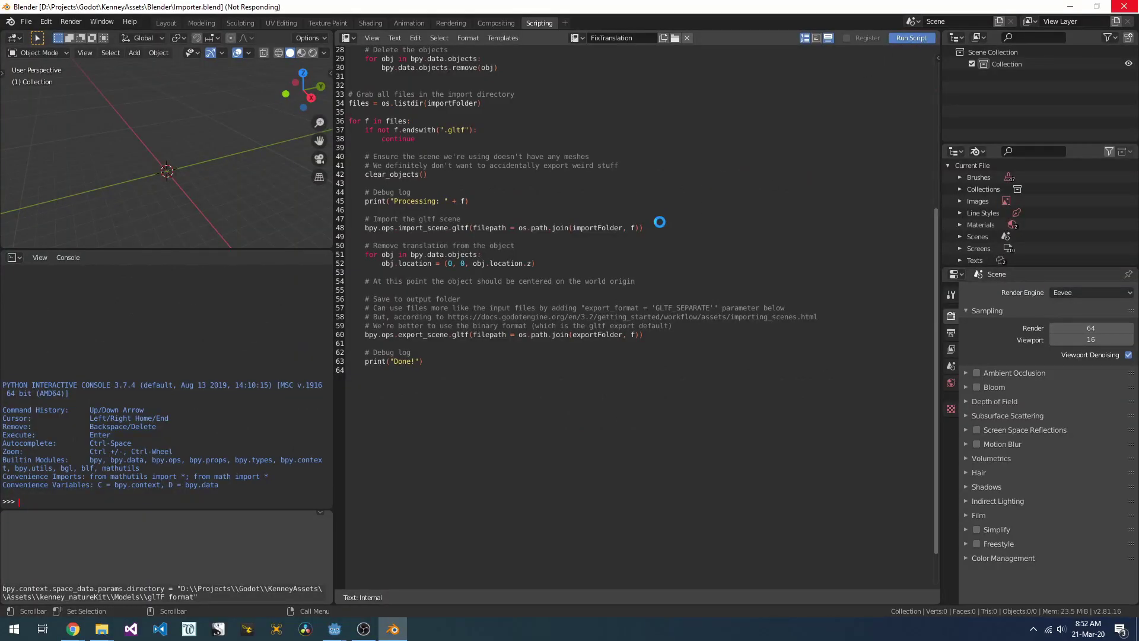
click(102, 22)
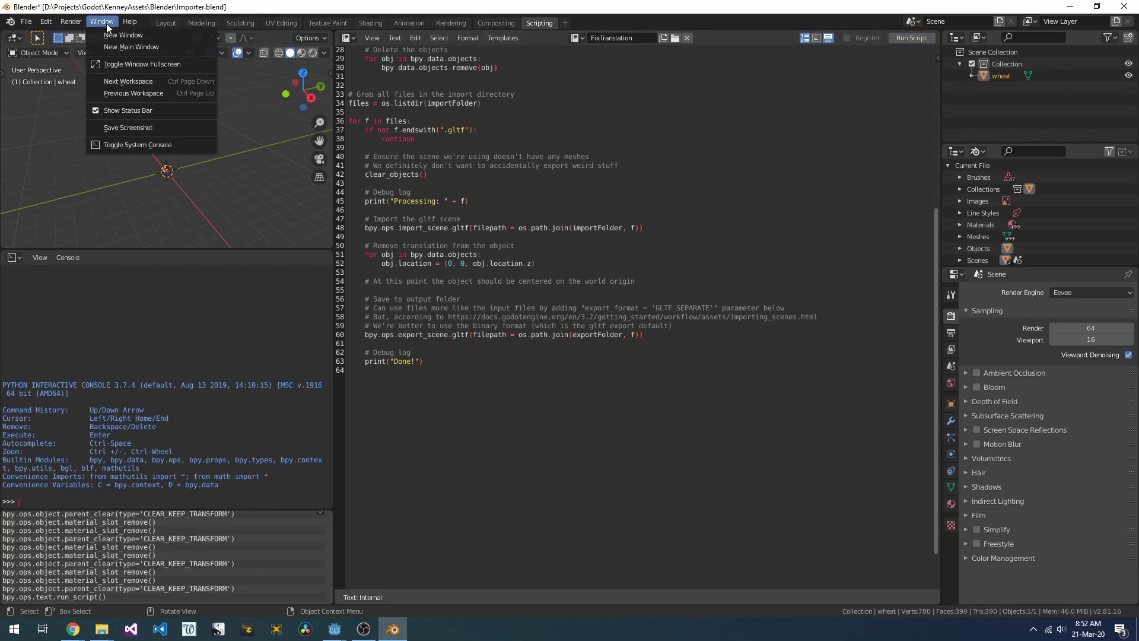
click(123, 144)
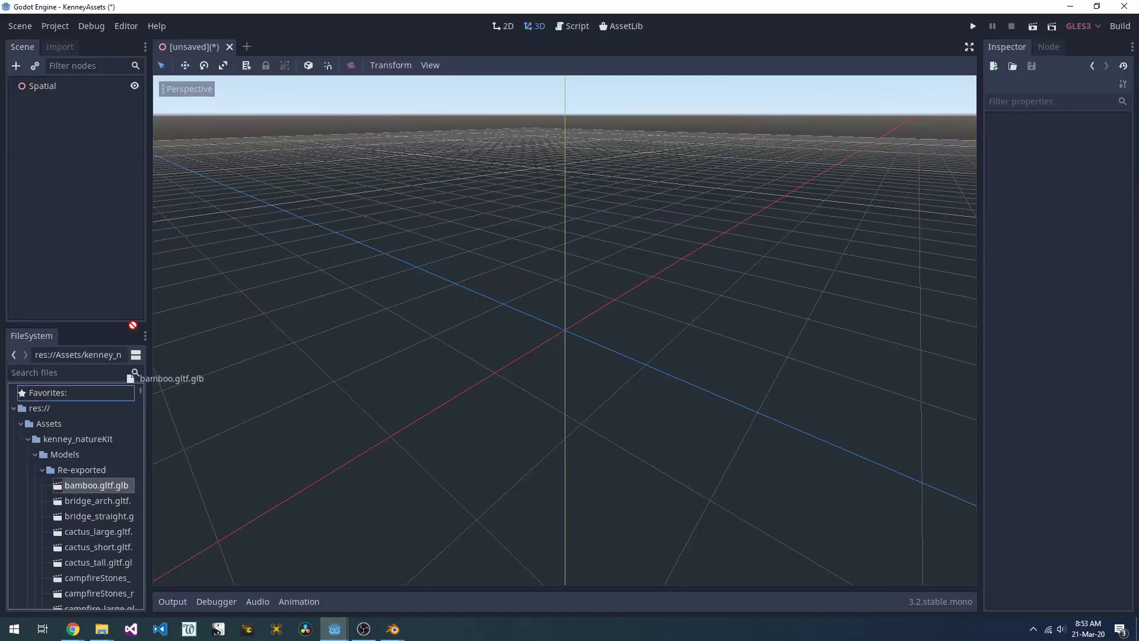
drag(133, 377, 50, 87)
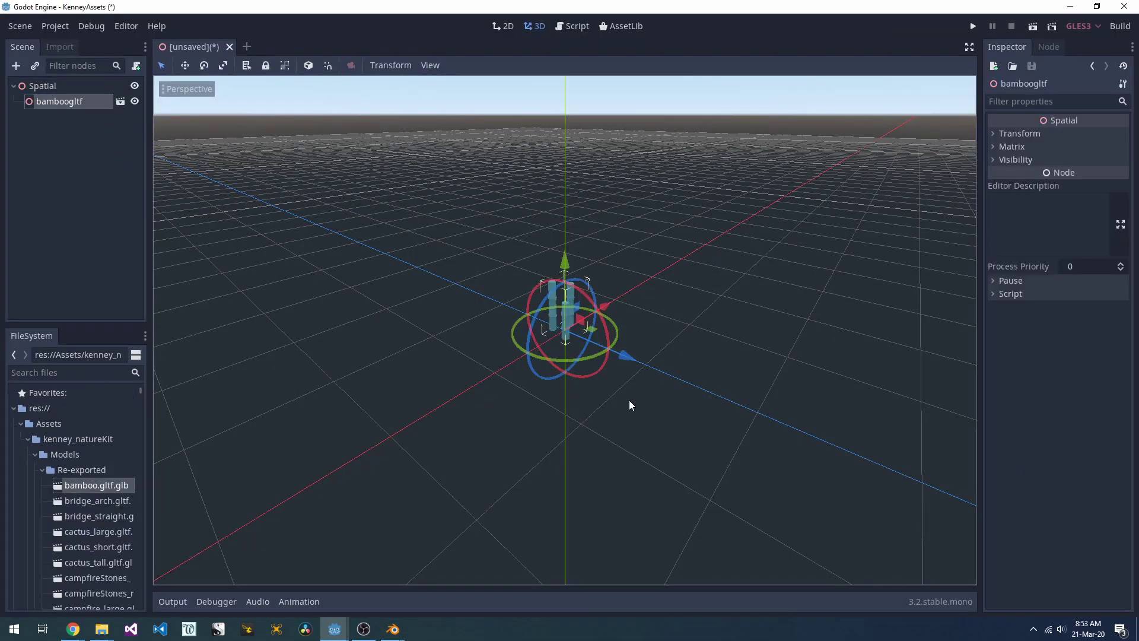